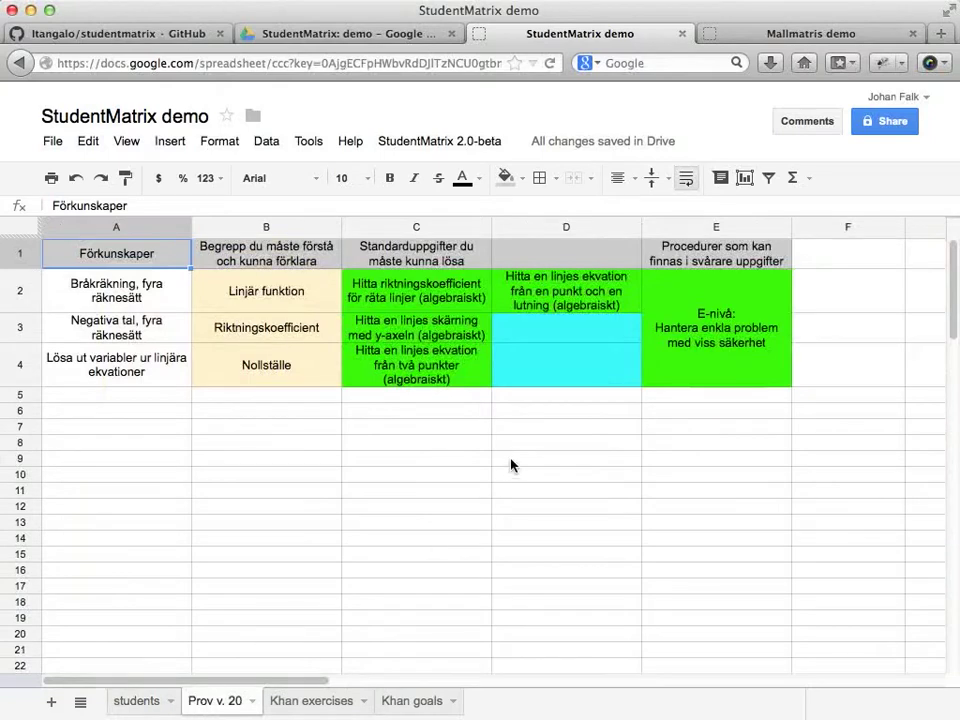
# Compare the coloured task cells in the Prov v. 20 master matrix with the Betygsunderlag sheet of the student's own matrix
pyautogui.moveTo(395, 290); pyautogui.dragTo(679, 367)
pyautogui.click(579, 364)
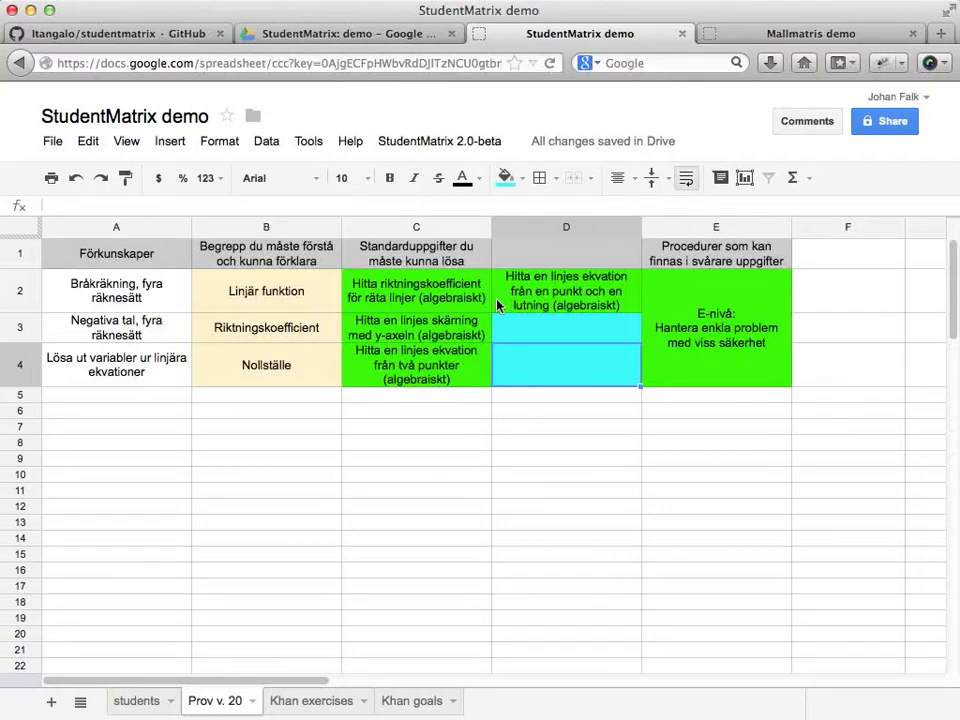
pyautogui.press('super+Tab')
pyautogui.press('super+Tab')
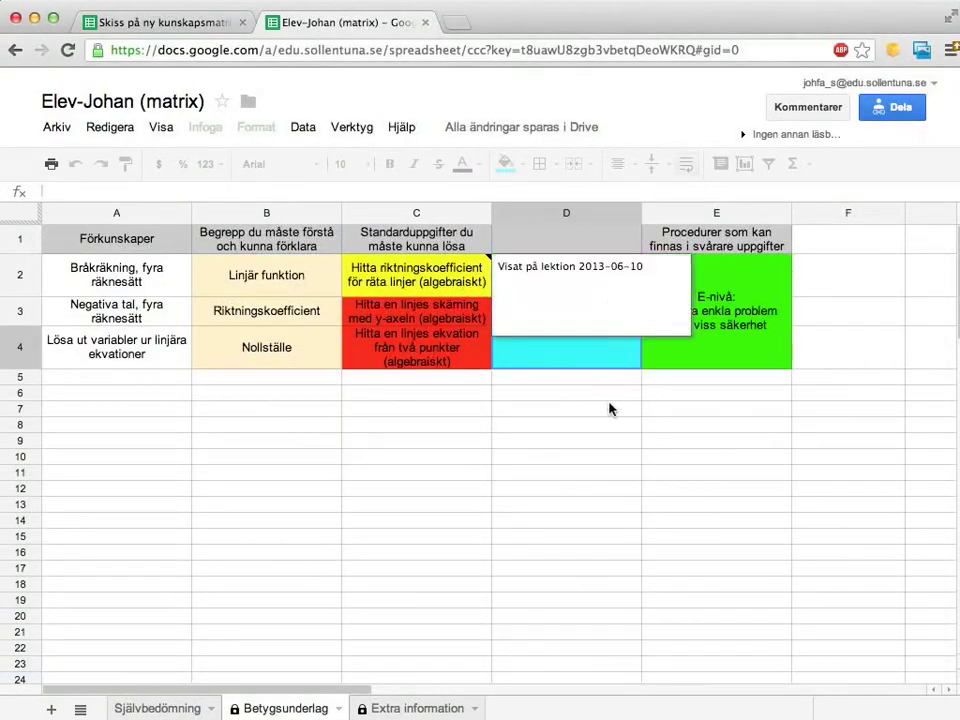
pyautogui.click(592, 377)
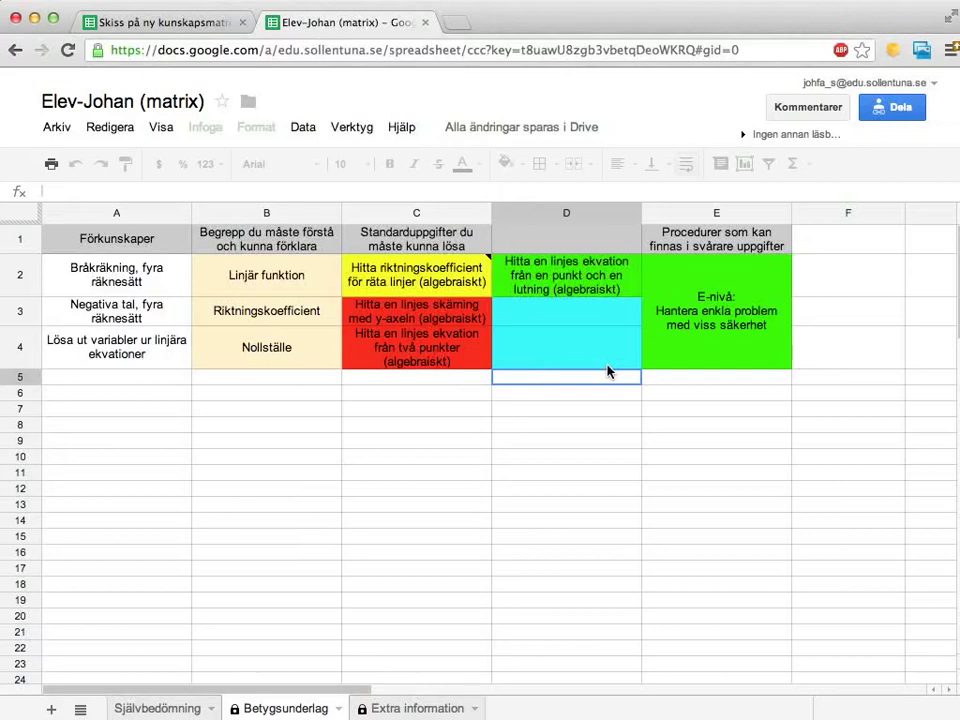
pyautogui.press('super+Tab')
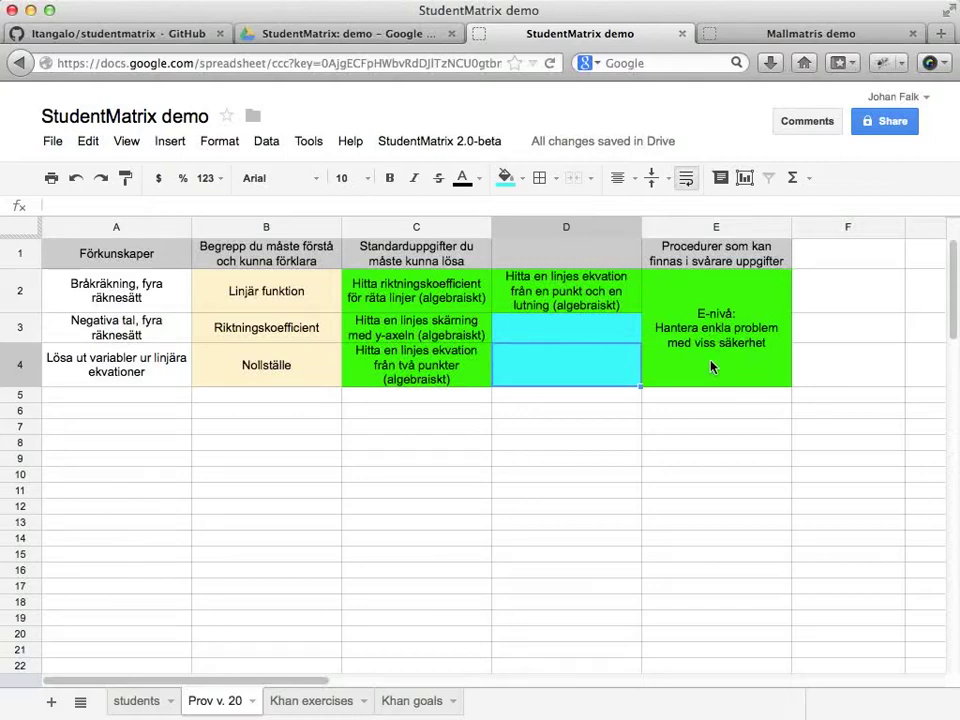
# Count the cell status of the merged E-nivå cell in the Prov v. 20 sheet with StudentMatrix
pyautogui.click(707, 326)
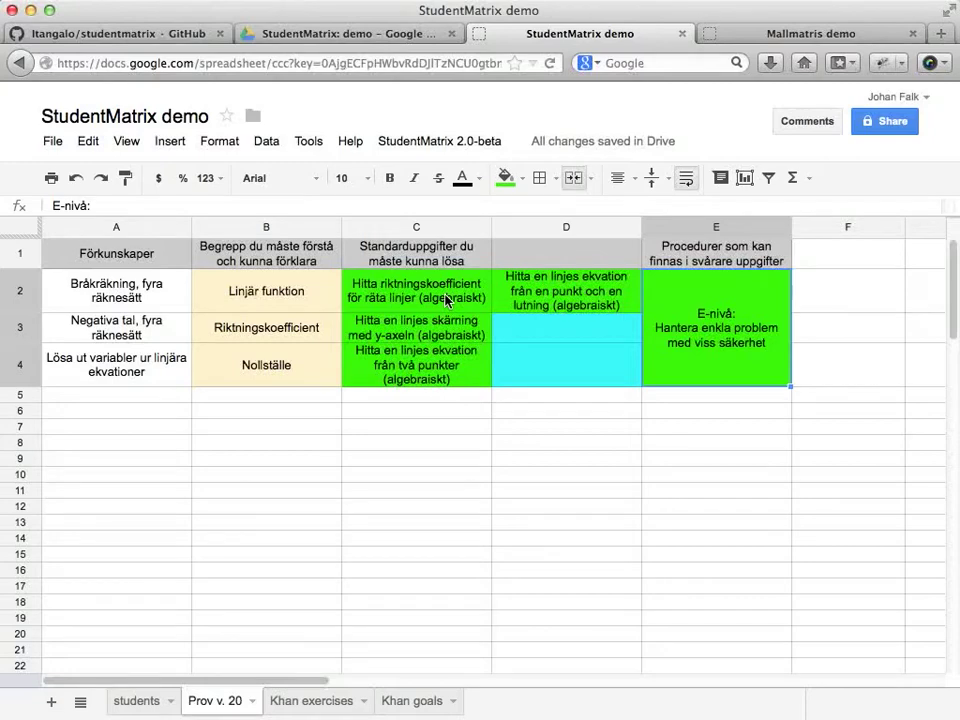
pyautogui.click(436, 142)
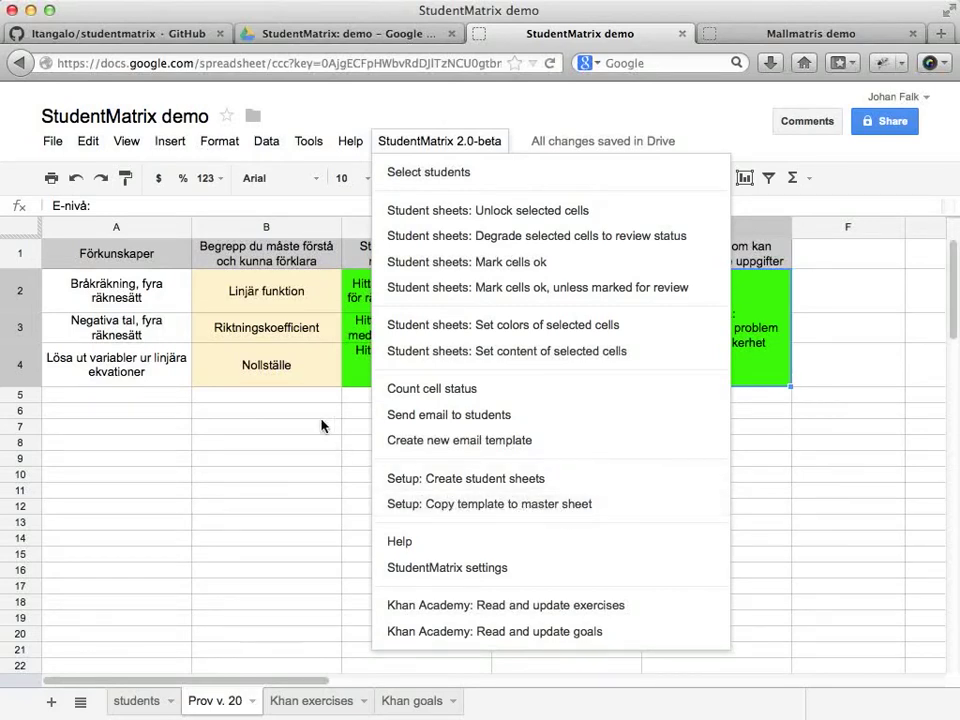
pyautogui.click(310, 384)
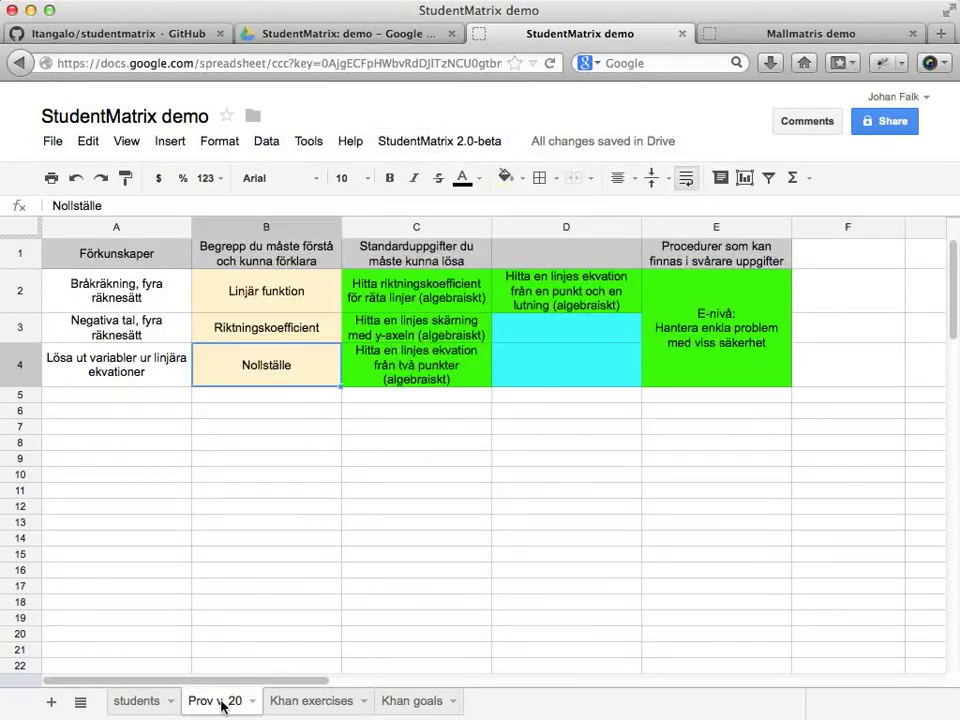
pyautogui.click(720, 337)
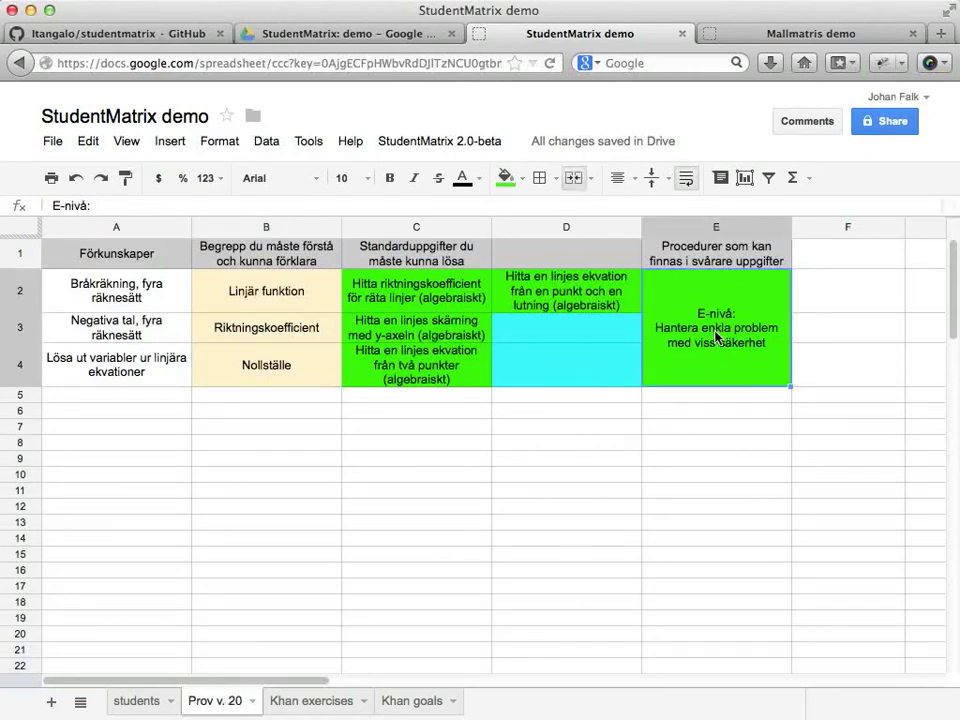
pyautogui.click(448, 143)
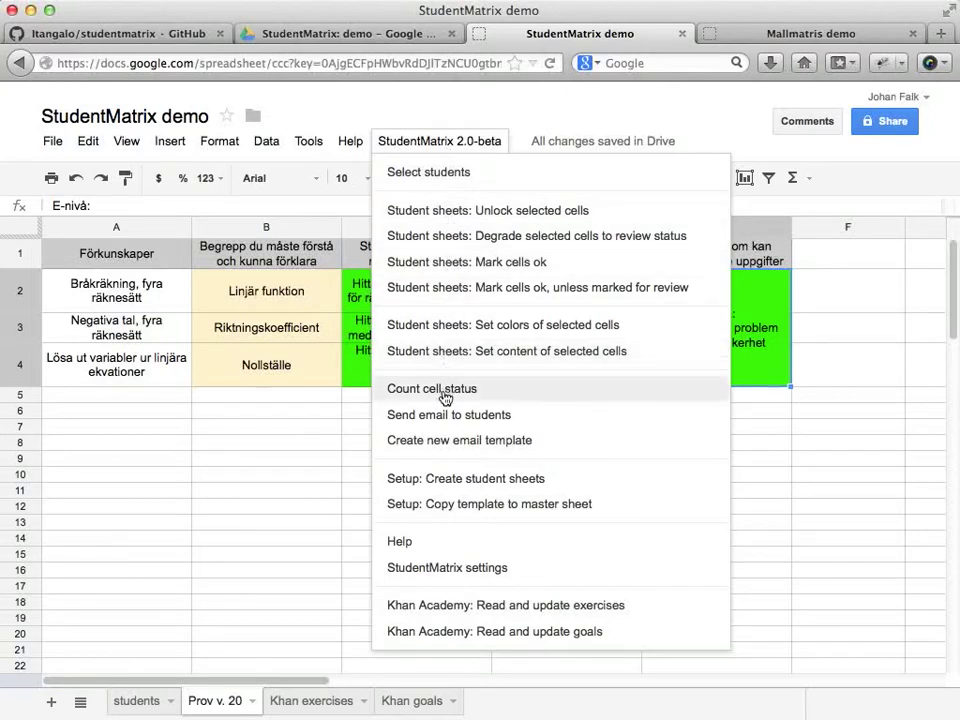
pyautogui.click(443, 390)
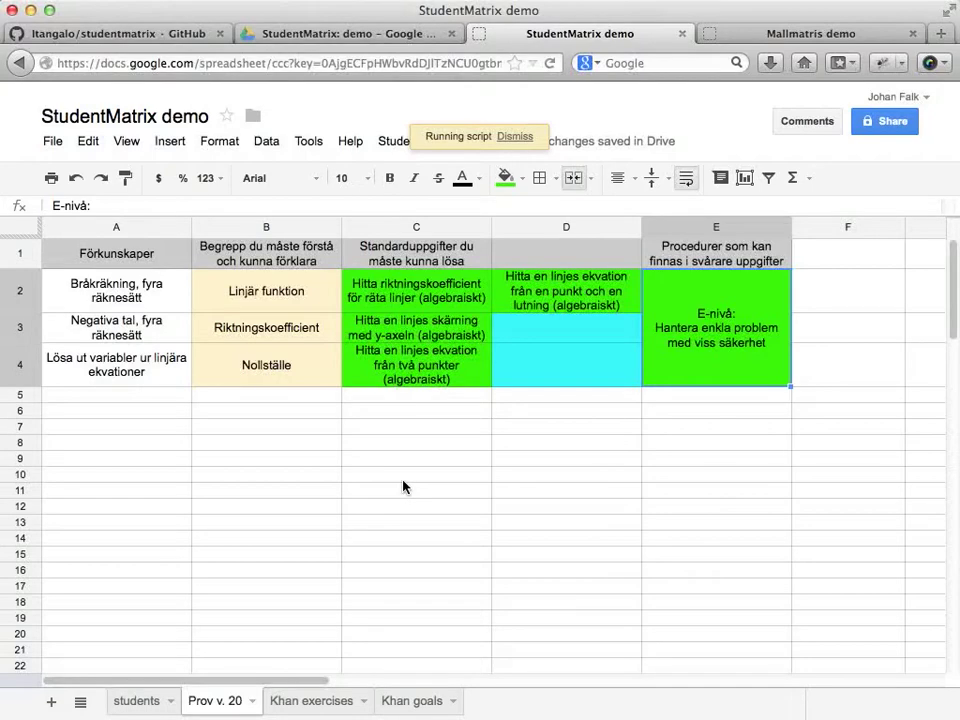
# Check the OK counts of all students in the students sheet, then return to the E-nivå cell in Prov v. 20
pyautogui.click(140, 701)
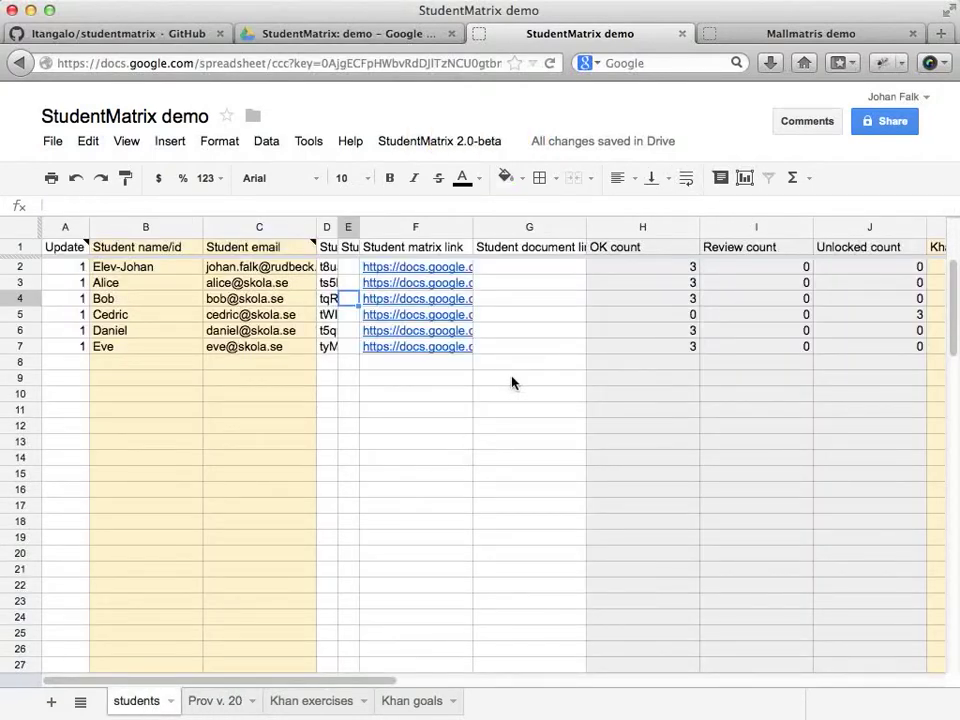
pyautogui.click(557, 285)
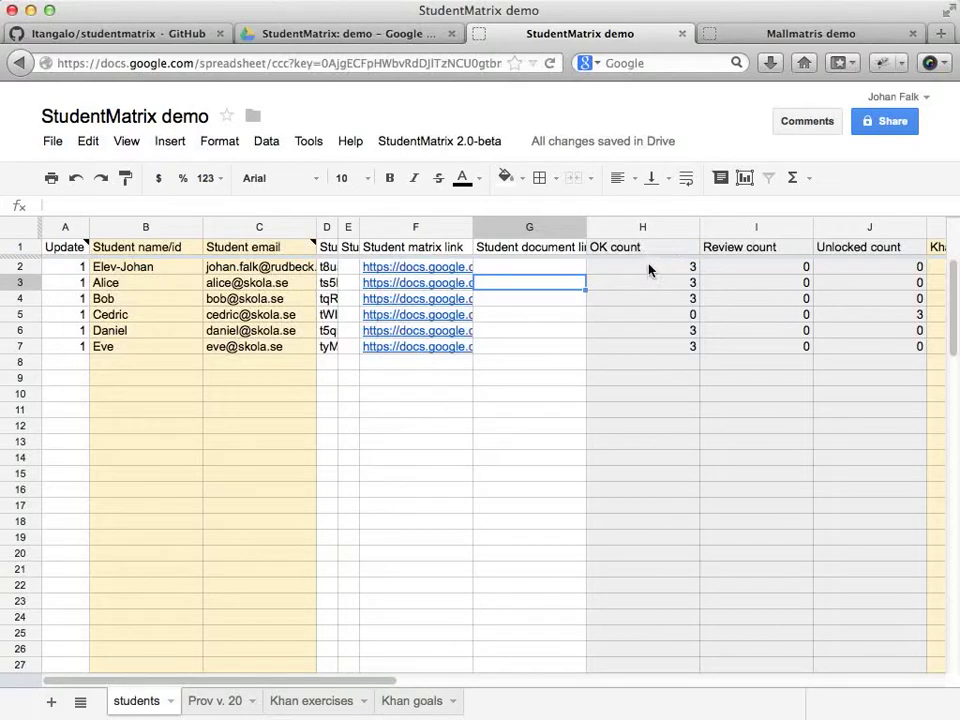
pyautogui.moveTo(656, 268); pyautogui.dragTo(648, 349)
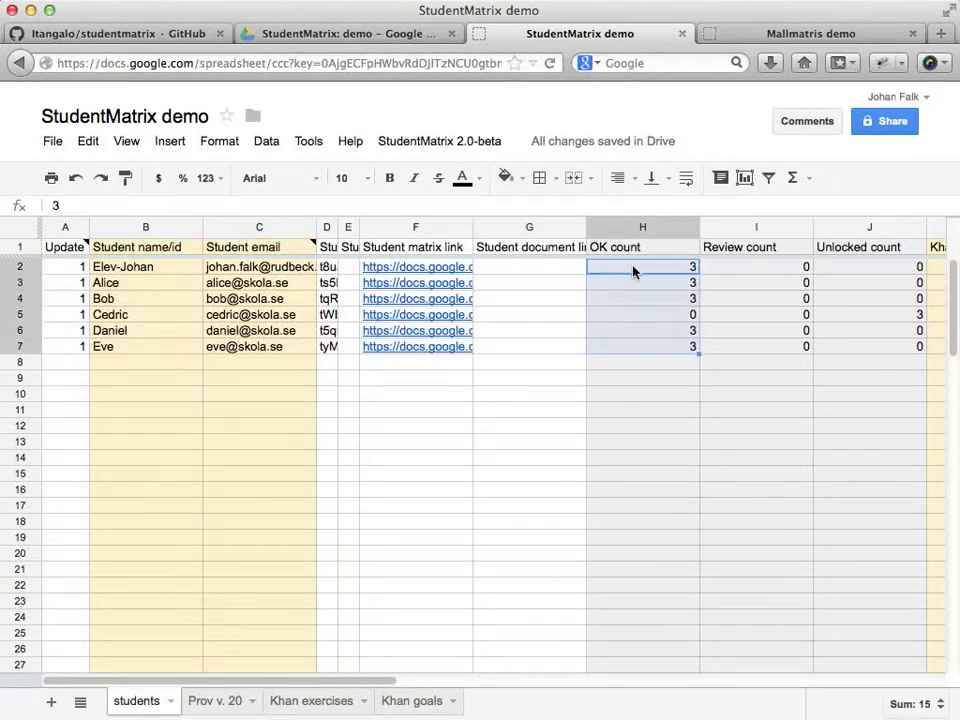
pyautogui.click(214, 705)
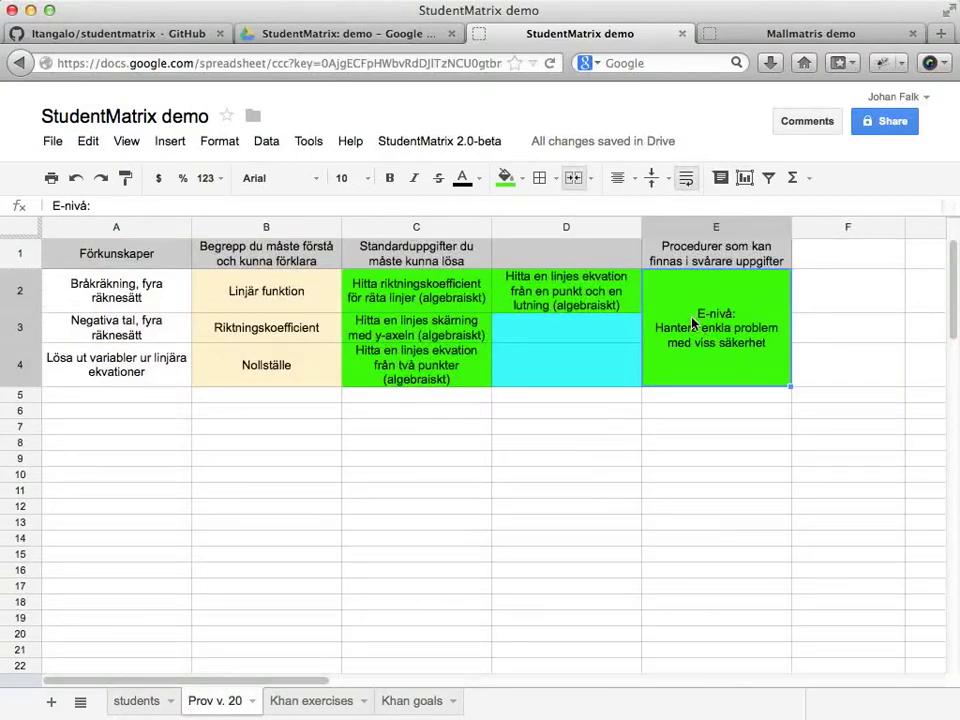
# Examine the OK count, Review count and Unlocked count columns for each student in the students sheet
pyautogui.click(138, 700)
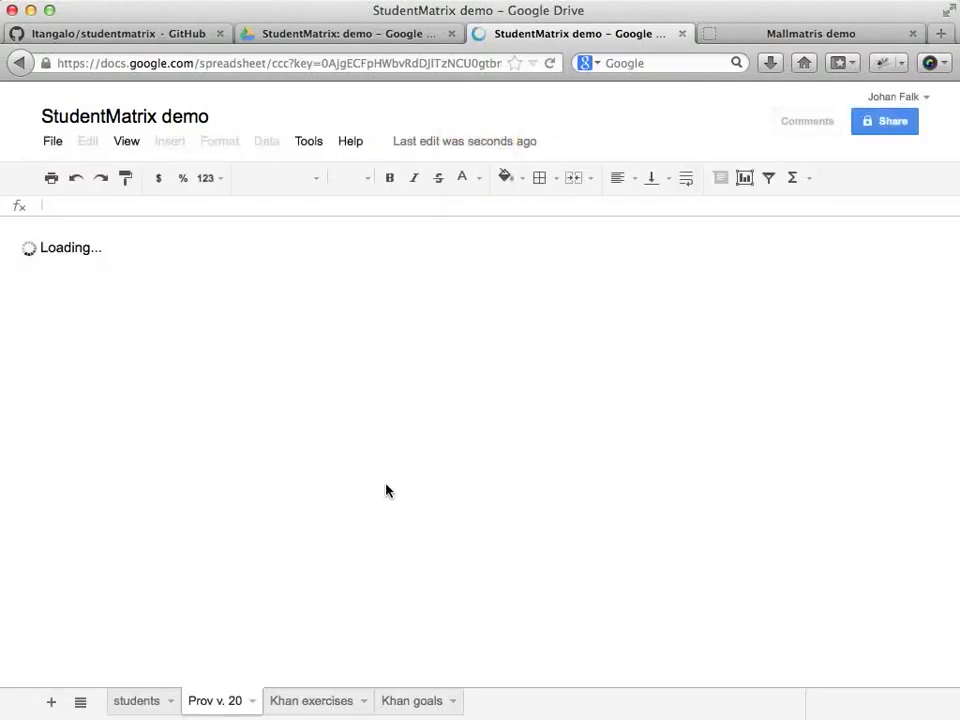
pyautogui.click(133, 703)
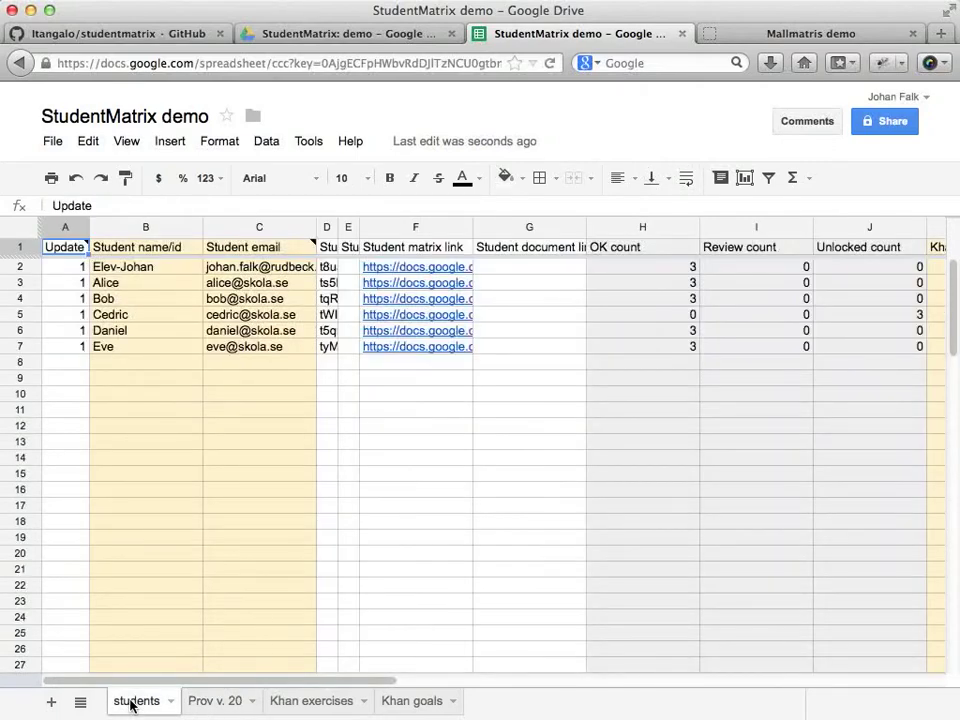
pyautogui.click(672, 268)
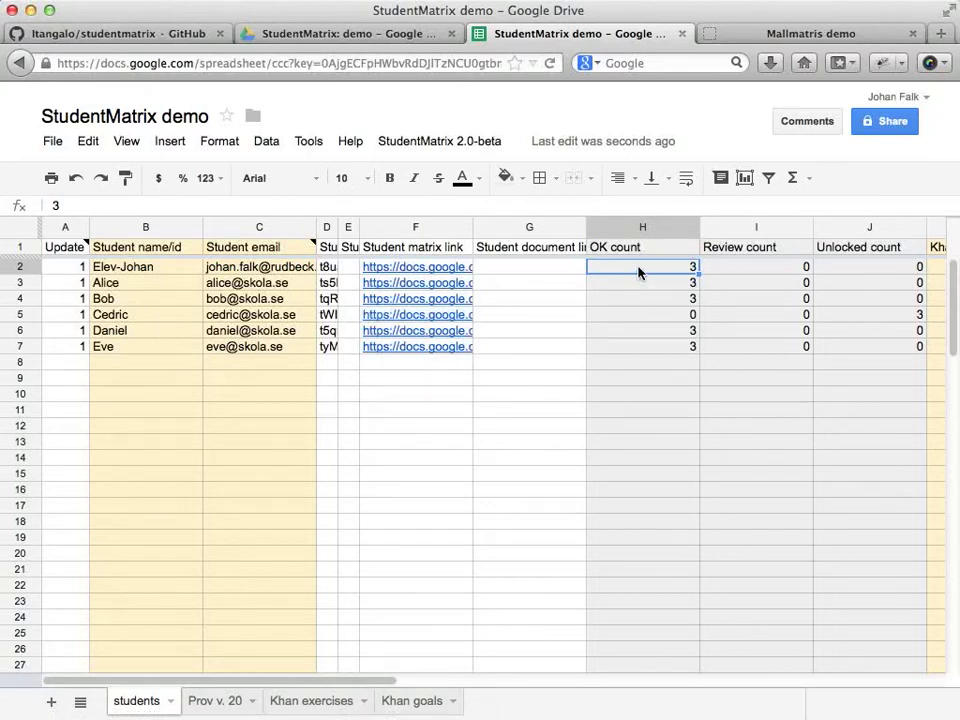
pyautogui.moveTo(639, 272); pyautogui.dragTo(643, 356)
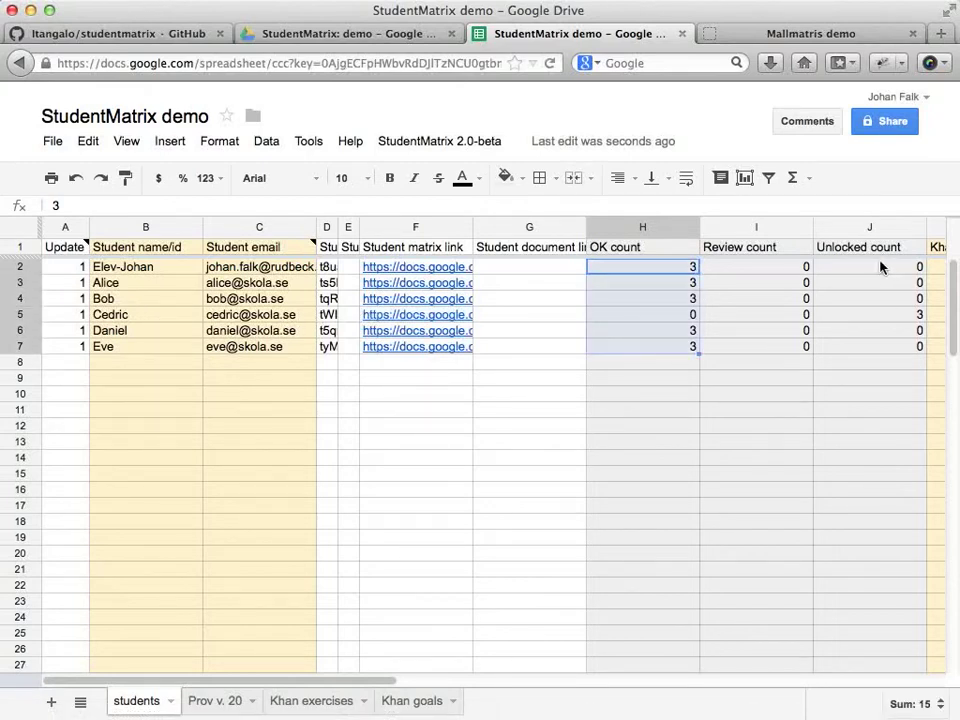
pyautogui.click(737, 271)
pyautogui.moveTo(737, 290); pyautogui.dragTo(739, 336)
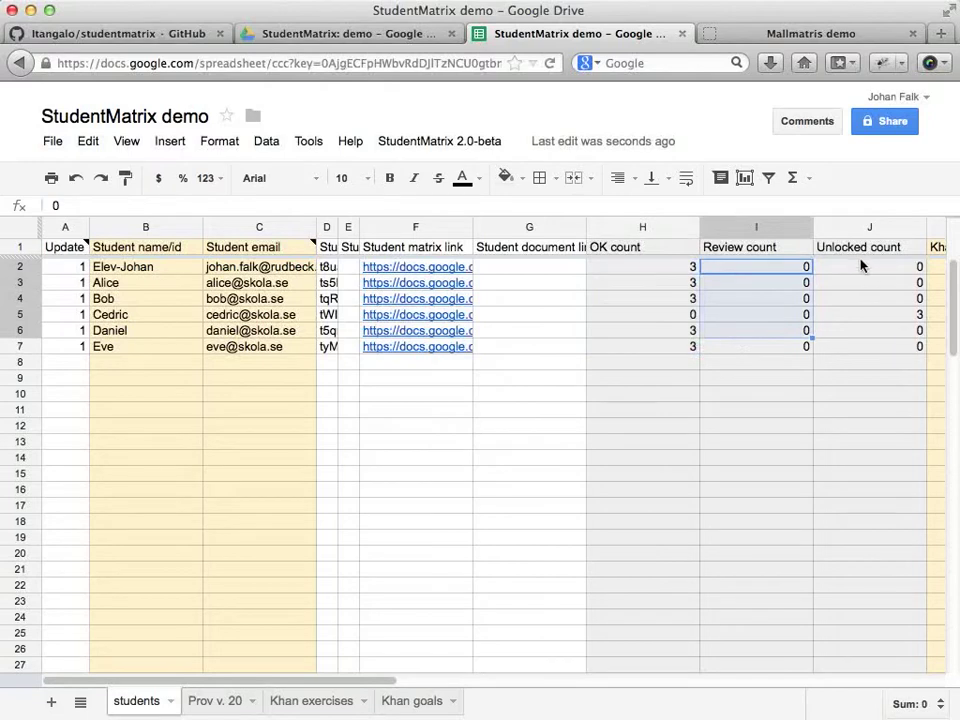
pyautogui.moveTo(859, 266); pyautogui.dragTo(857, 345)
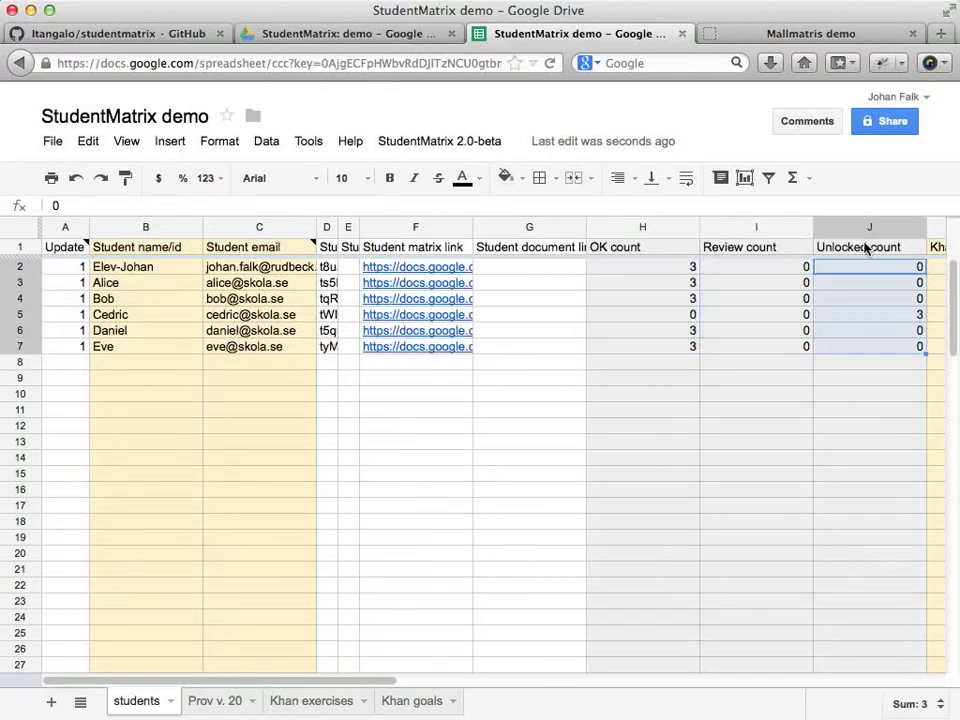
pyautogui.click(670, 330)
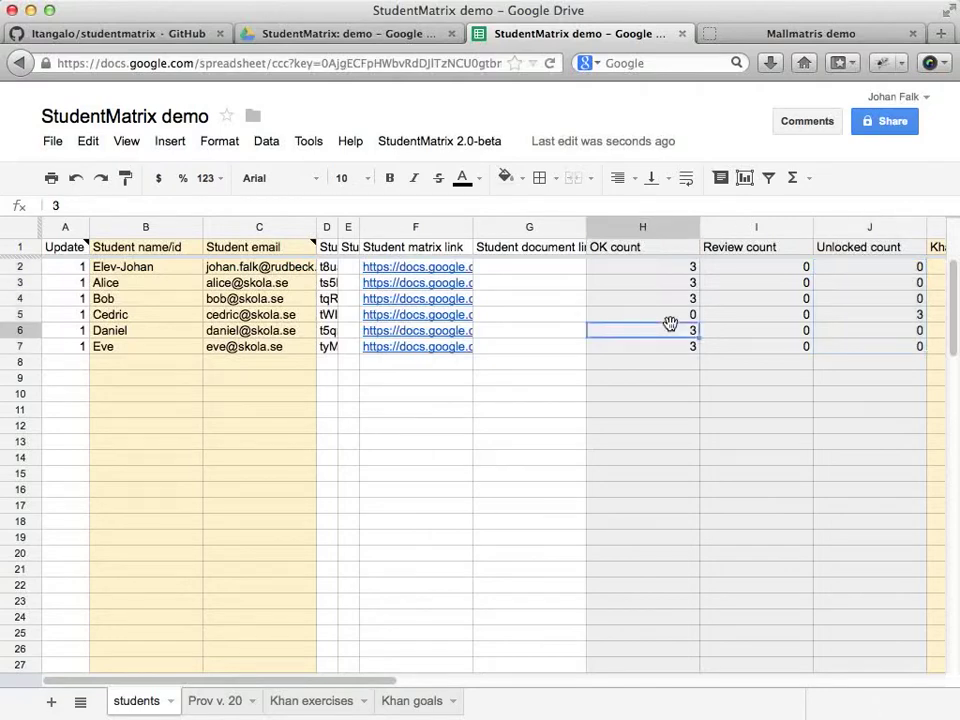
# Count the cell status of the standard task cells C2:D4 in the Prov v. 20 sheet with StudentMatrix
pyautogui.click(218, 703)
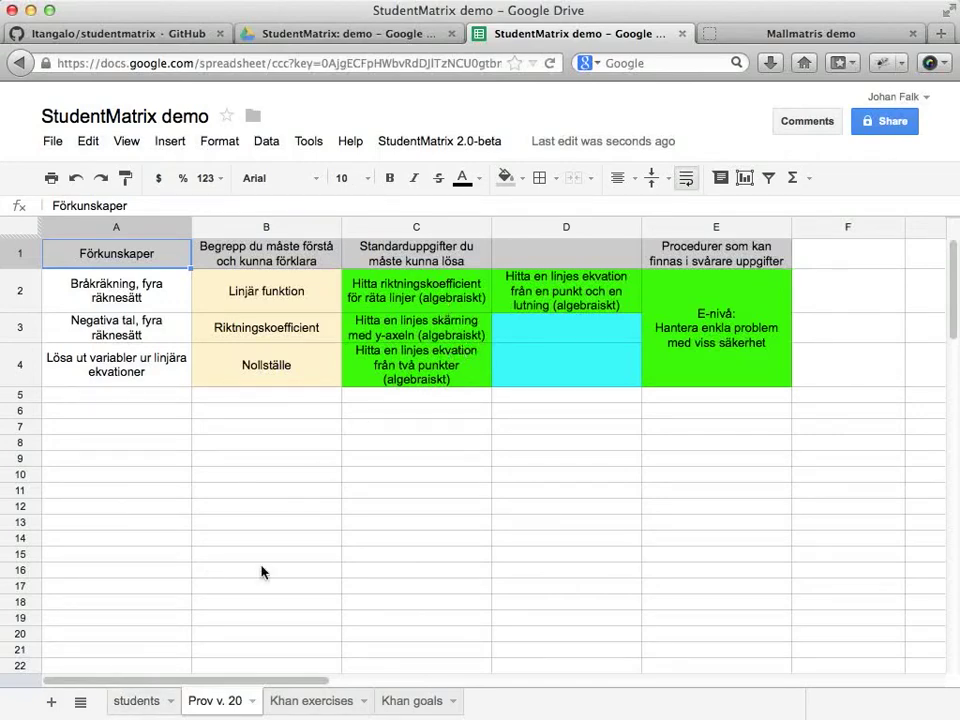
pyautogui.click(137, 703)
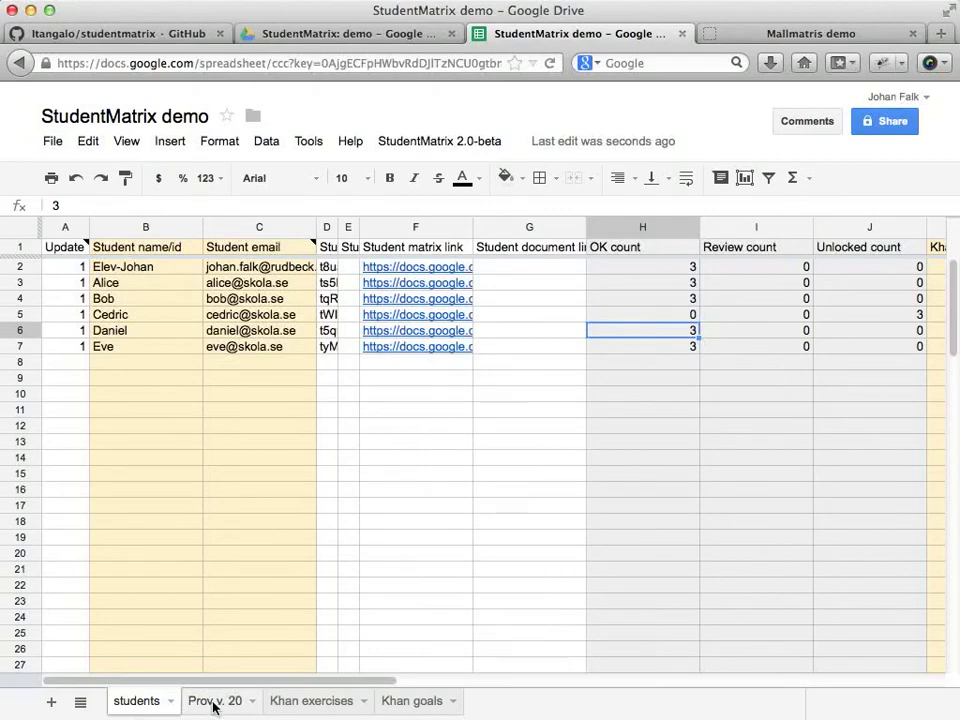
pyautogui.click(214, 704)
pyautogui.moveTo(429, 300); pyautogui.dragTo(531, 369)
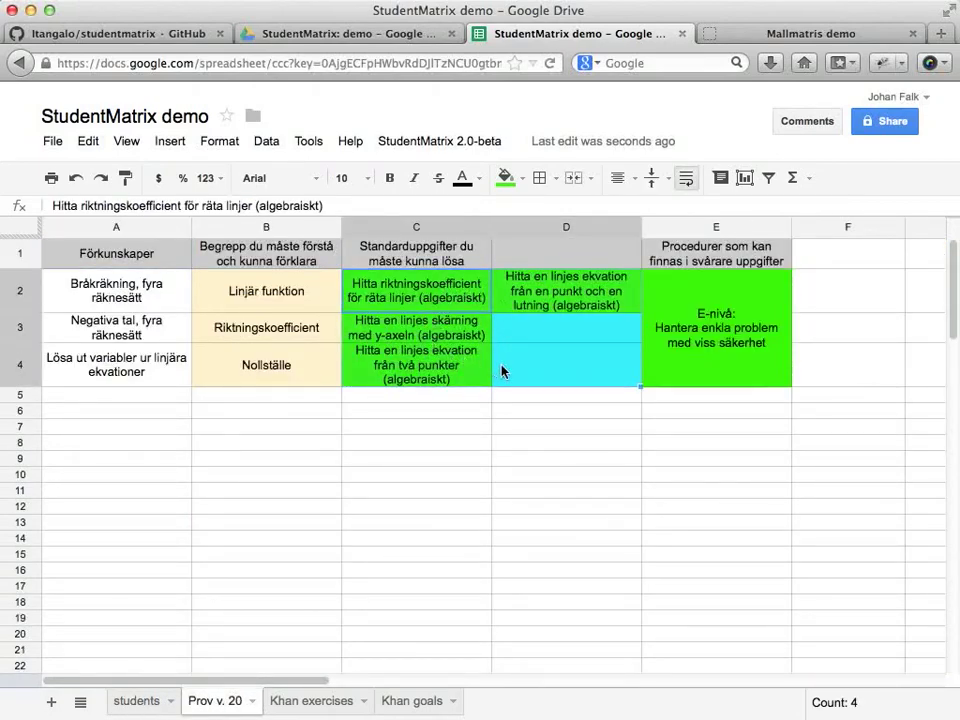
pyautogui.click(503, 370)
pyautogui.moveTo(503, 370); pyautogui.dragTo(439, 296)
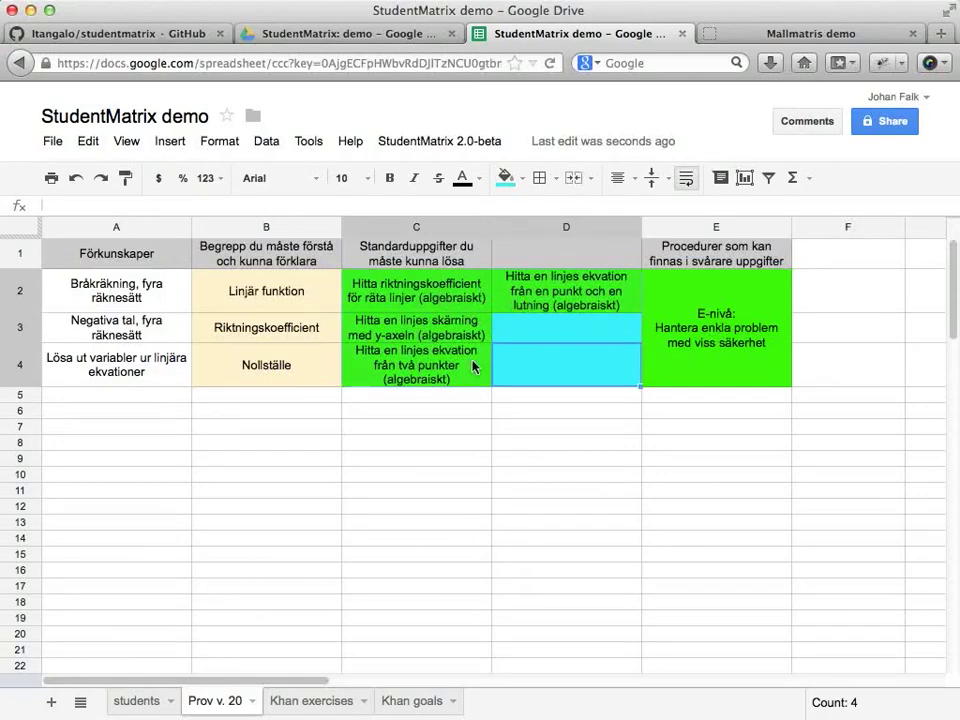
pyautogui.click(431, 142)
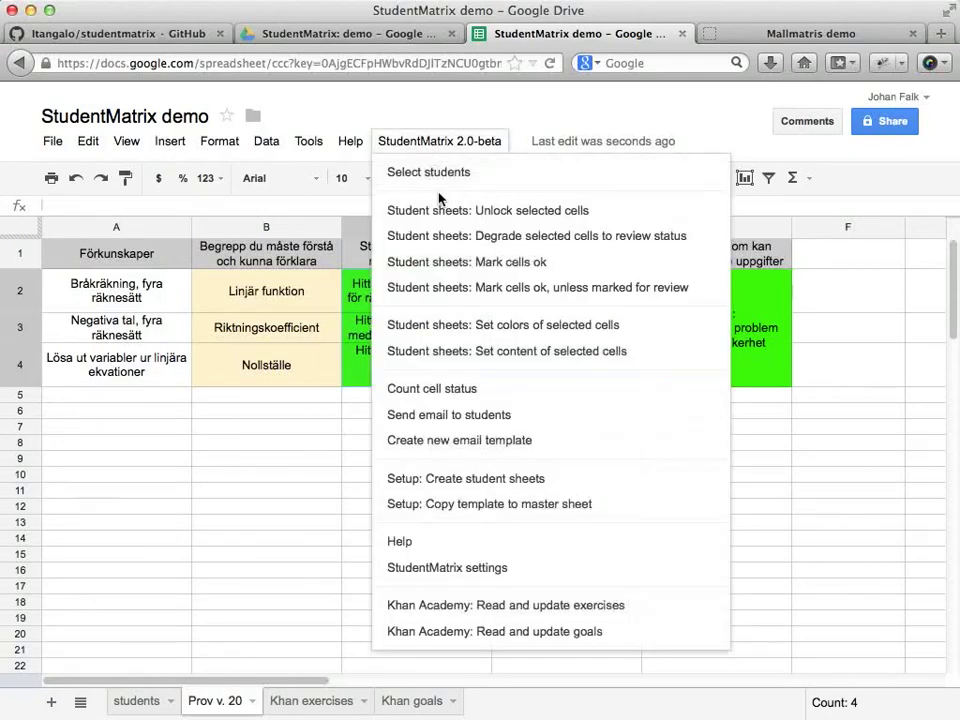
pyautogui.click(457, 388)
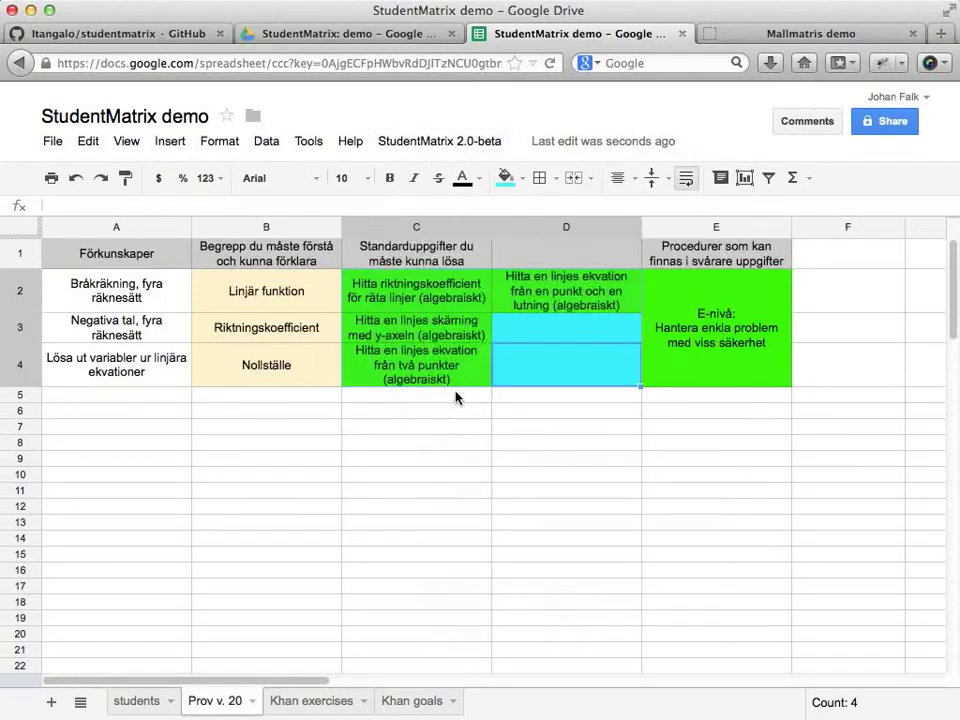
# Review the updated OK, review and unlocked counts row by row in the students sheet
pyautogui.click(134, 705)
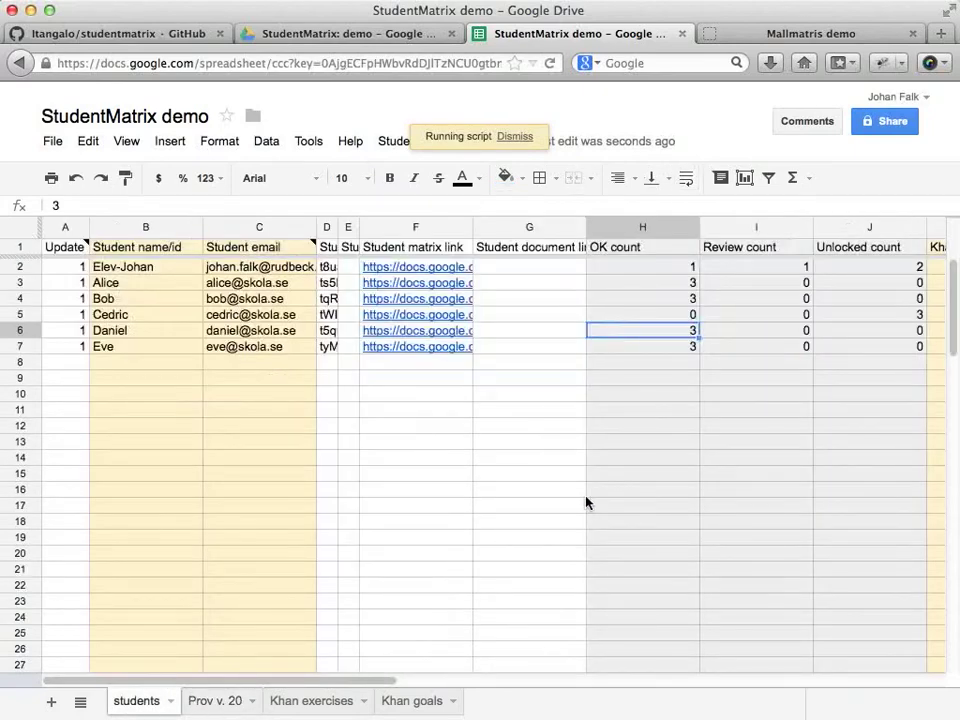
pyautogui.click(732, 413)
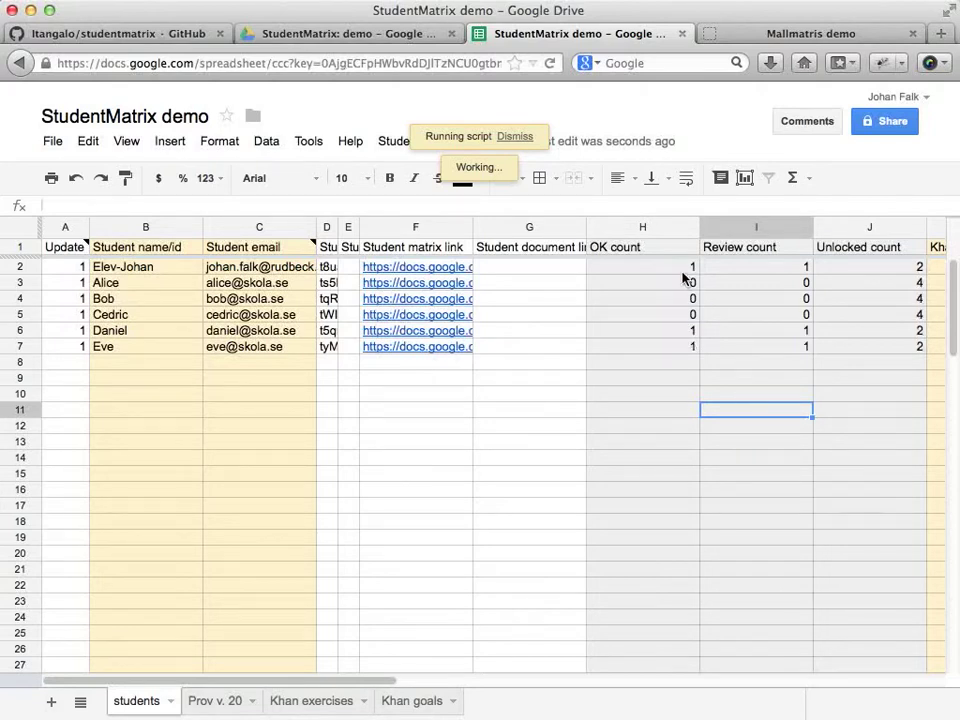
pyautogui.click(667, 366)
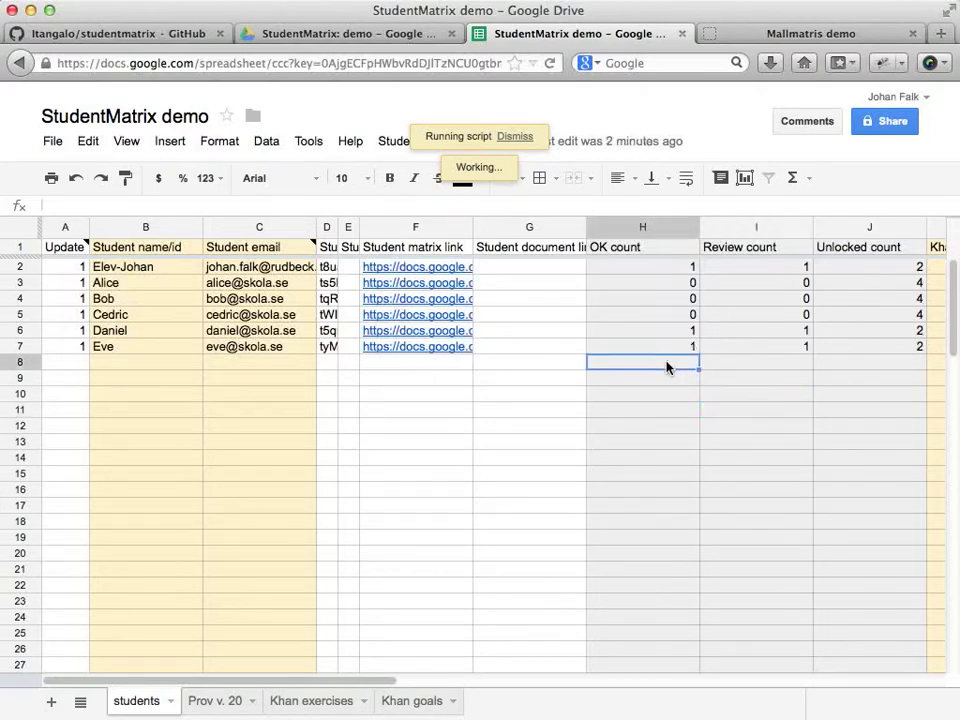
pyautogui.click(667, 270)
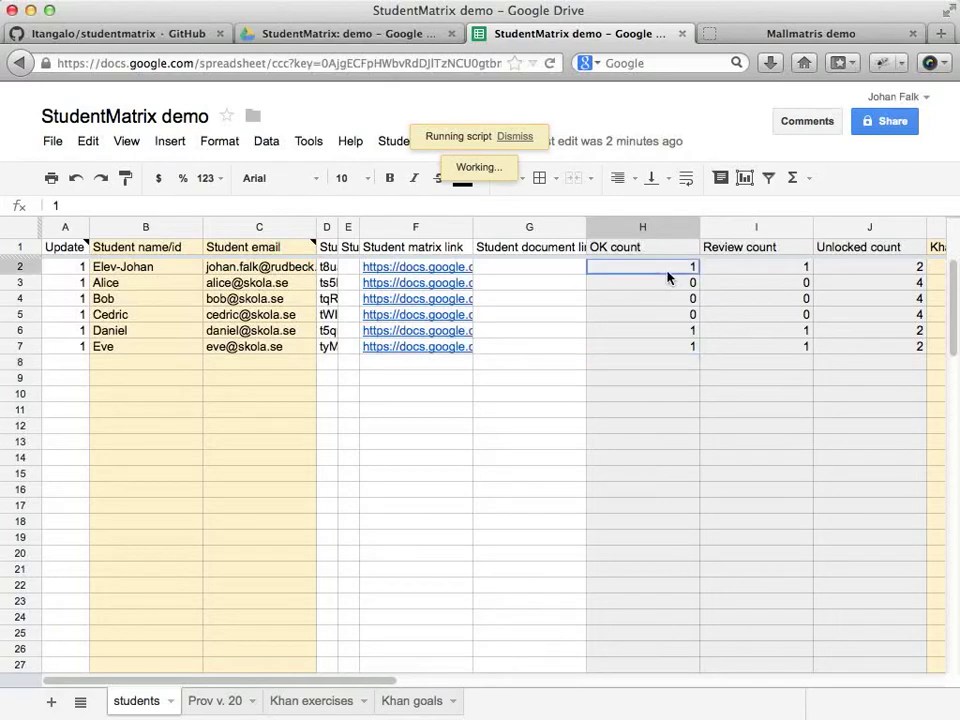
pyautogui.click(744, 271)
pyautogui.click(845, 268)
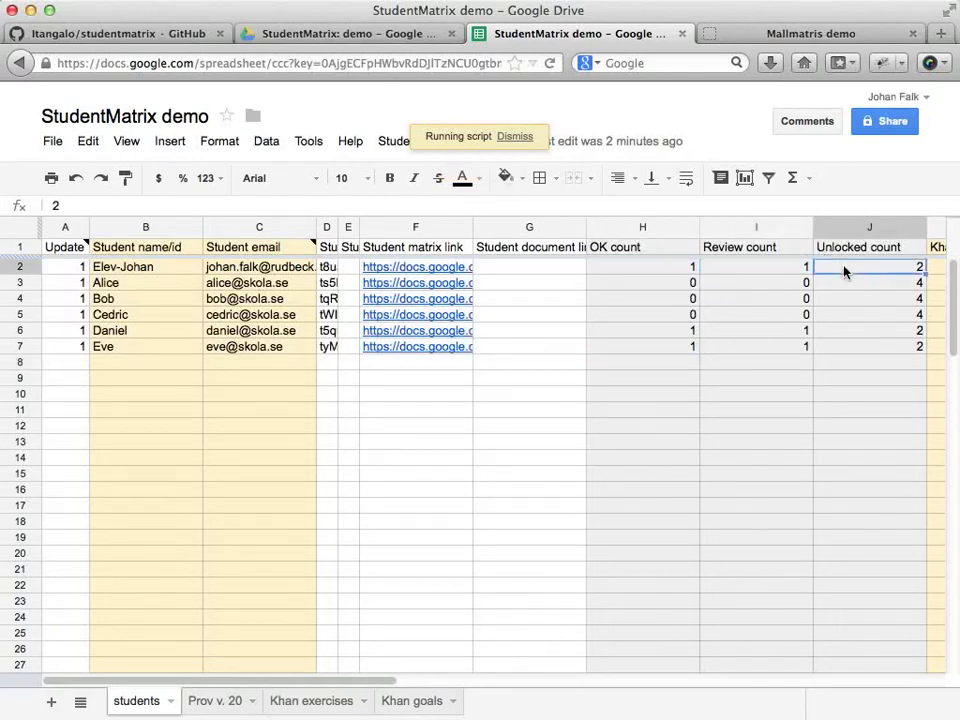
pyautogui.moveTo(639, 284); pyautogui.dragTo(744, 281)
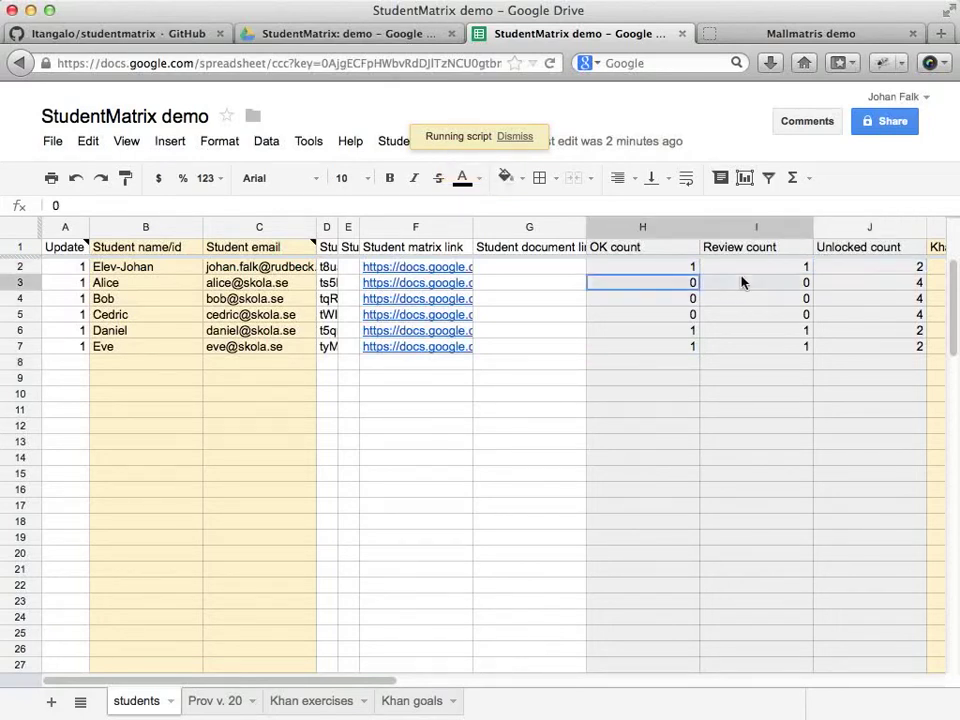
pyautogui.click(831, 284)
pyautogui.click(831, 298)
pyautogui.click(831, 316)
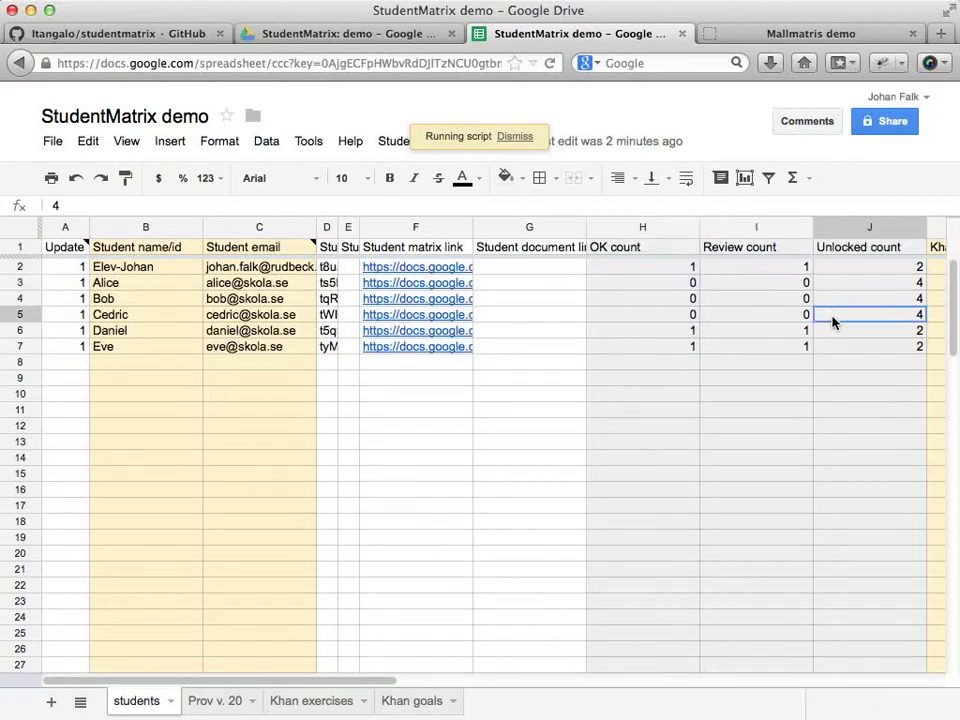
pyautogui.moveTo(690, 334); pyautogui.dragTo(851, 354)
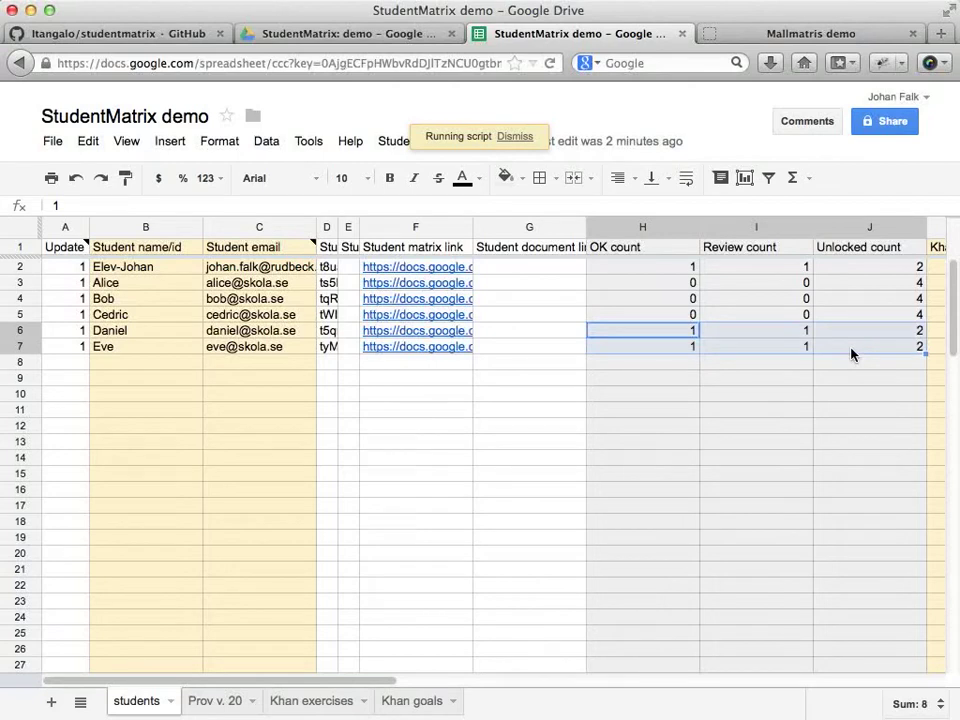
# Open the student matrix linked in row 5 of the students sheet
pyautogui.click(712, 371)
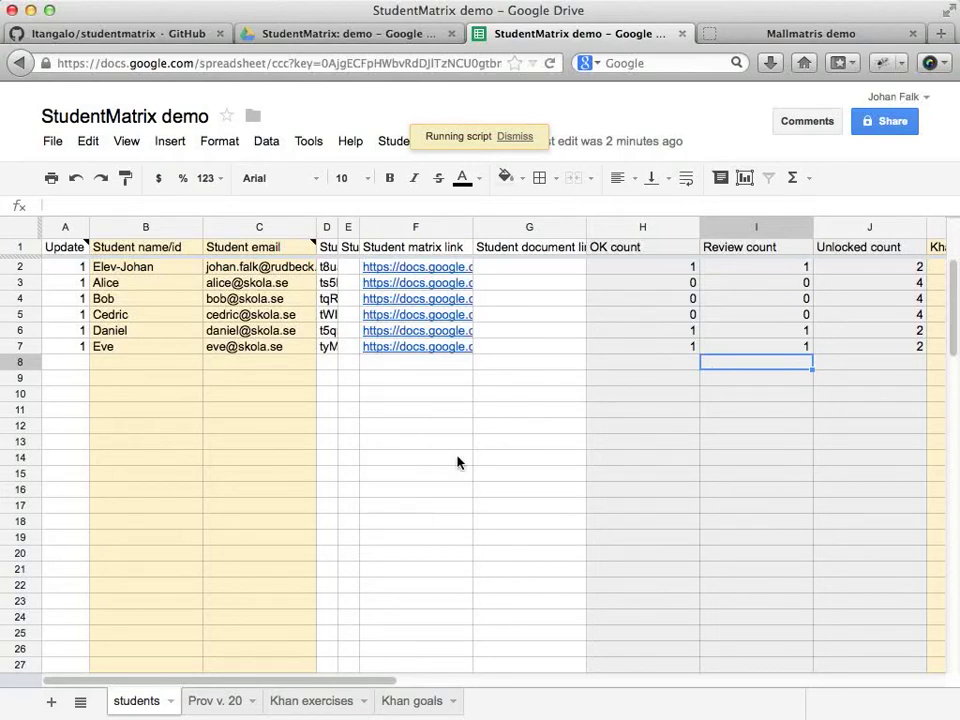
pyautogui.click(153, 315)
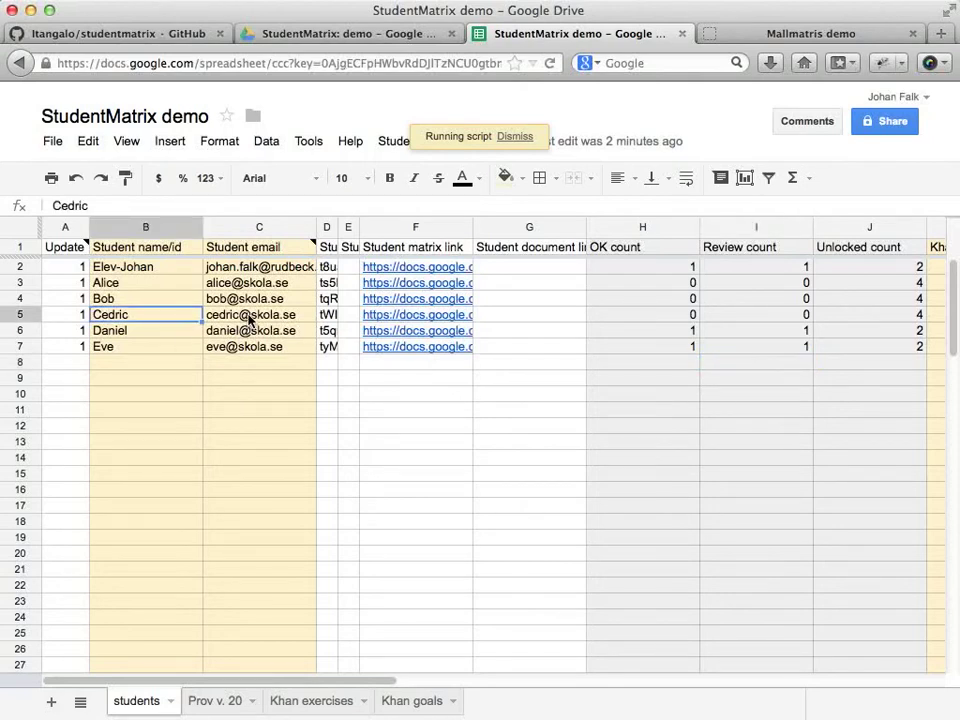
pyautogui.click(410, 323)
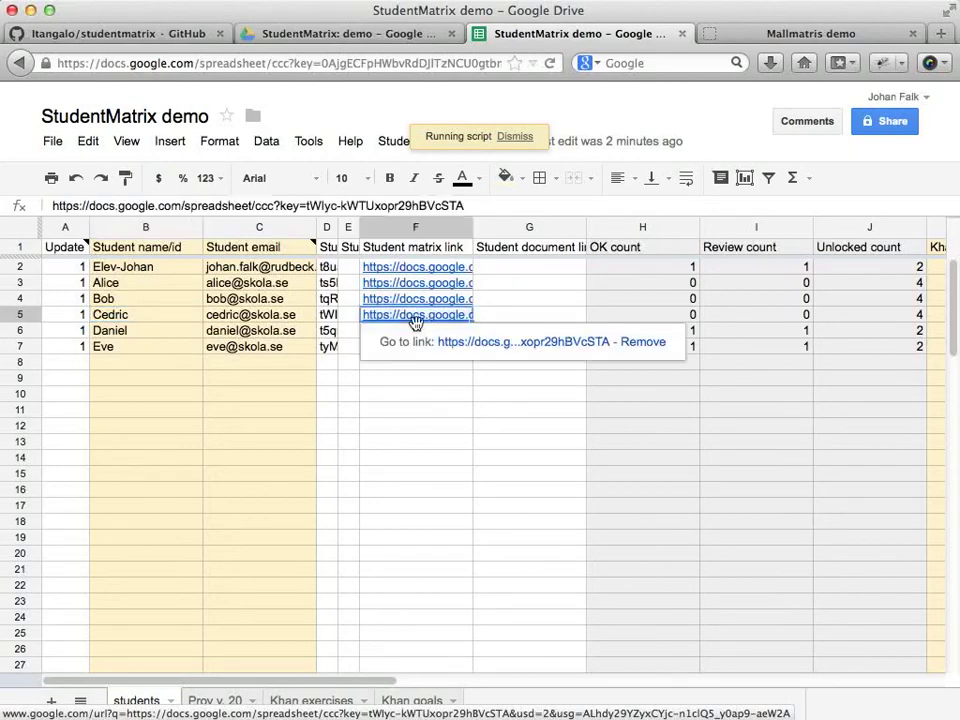
pyautogui.click(456, 343)
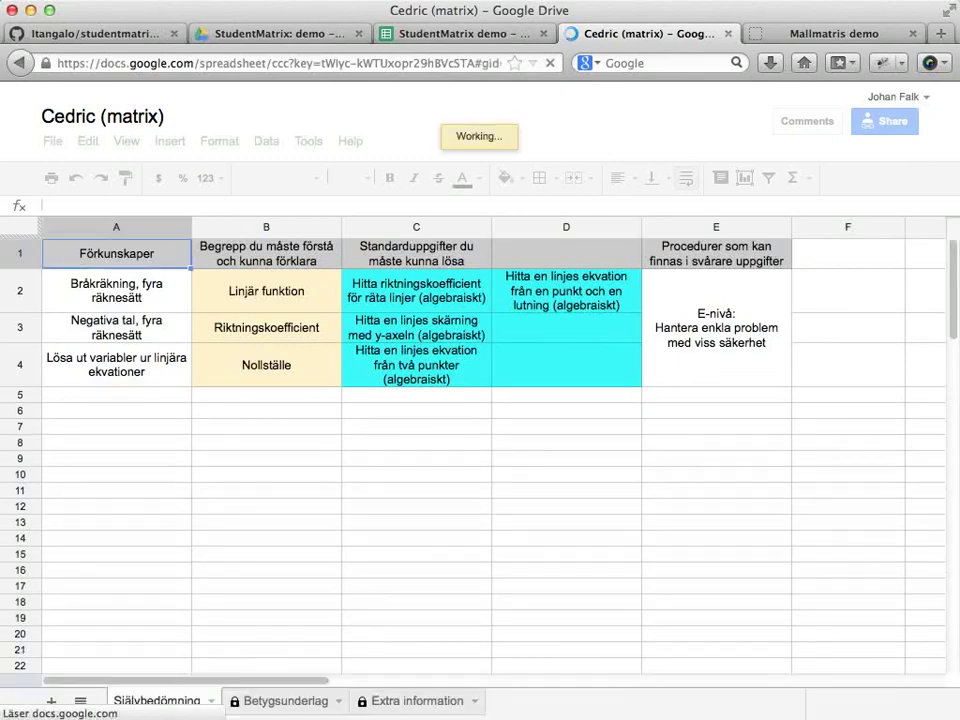
# Examine the standard task cells and the E-nivå cell in the matrix's Betygsunderlag sheet, then close the matrix and return to the students sheet
pyautogui.click(276, 703)
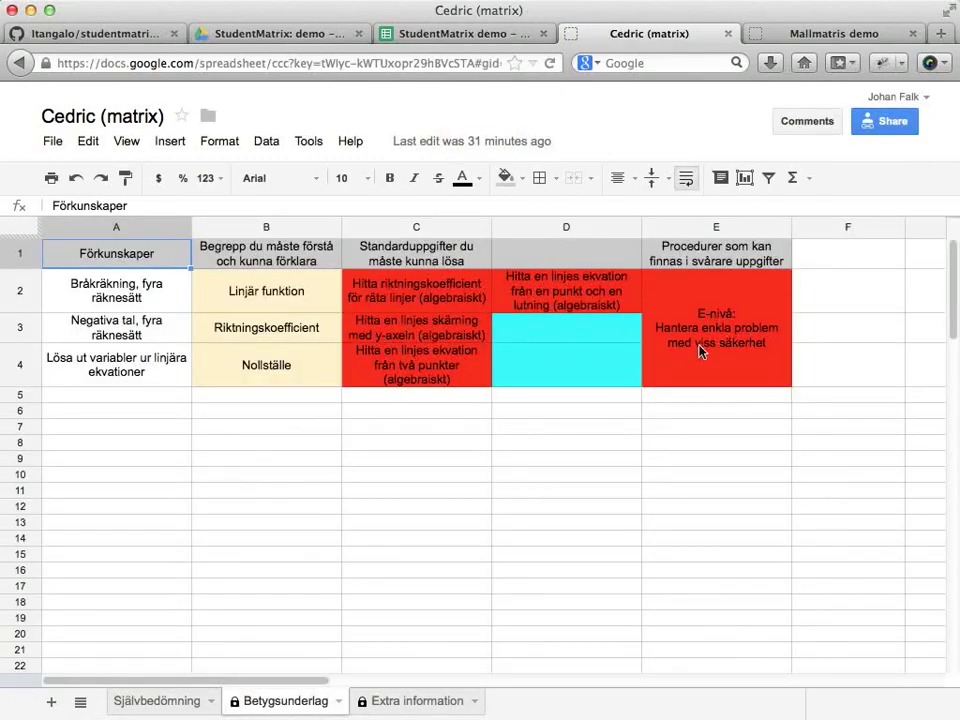
pyautogui.moveTo(686, 345); pyautogui.dragTo(469, 343)
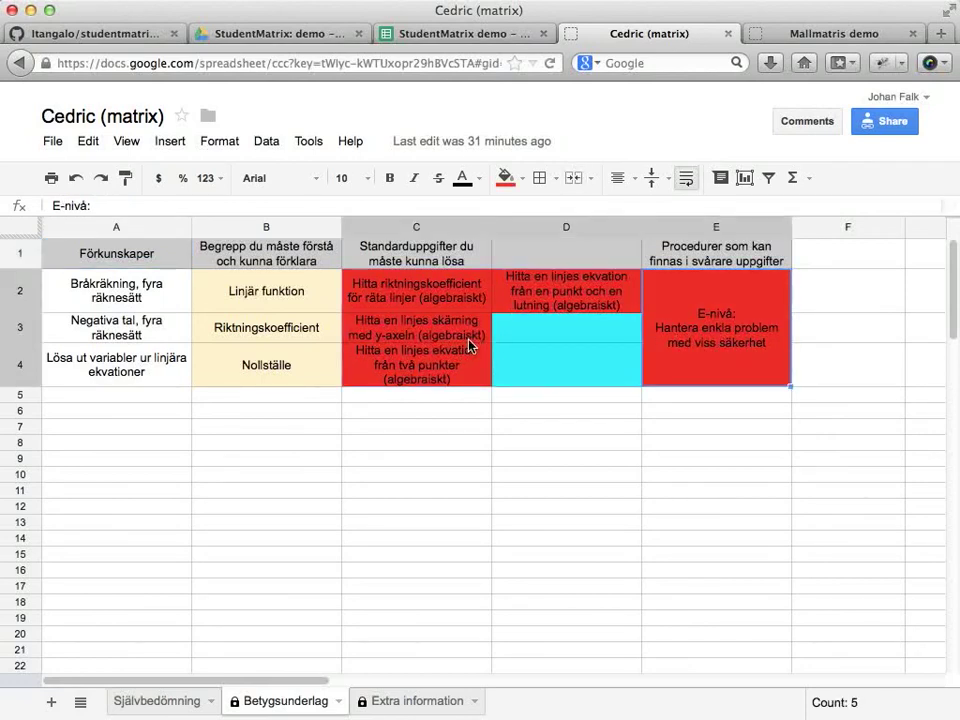
pyautogui.press('super+w')
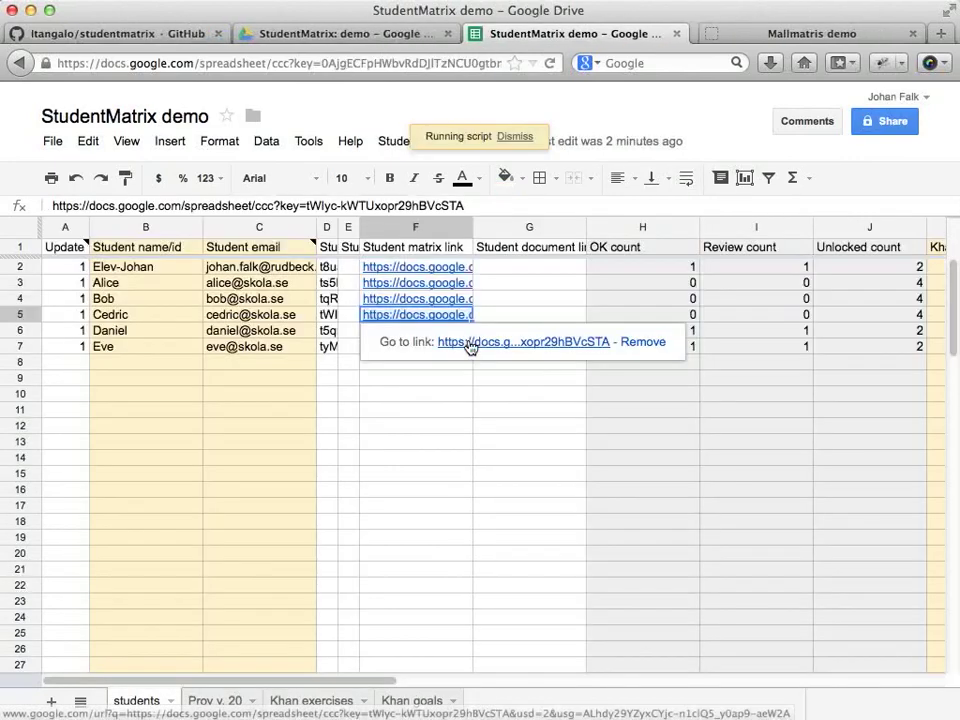
pyautogui.click(507, 291)
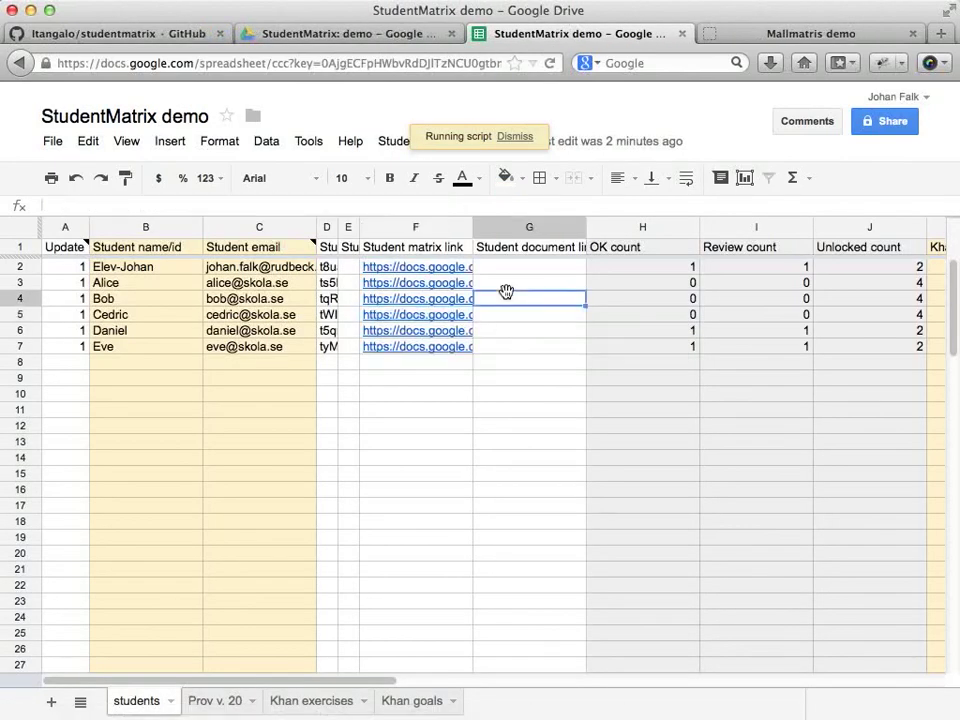